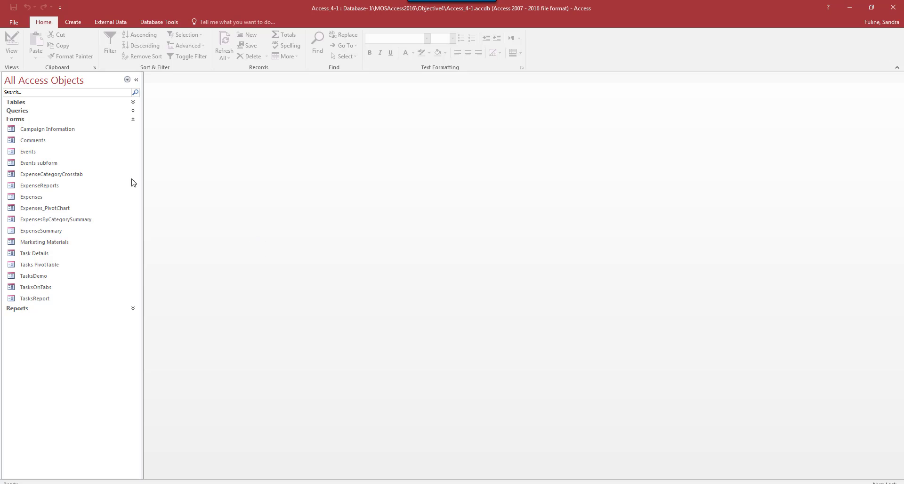
Create a basic form based on the Tasks table
click(51, 104)
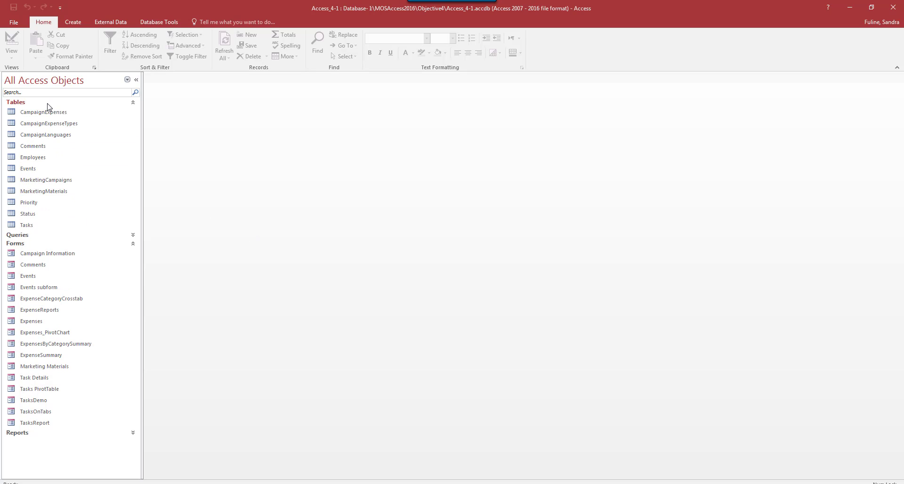
click(28, 226)
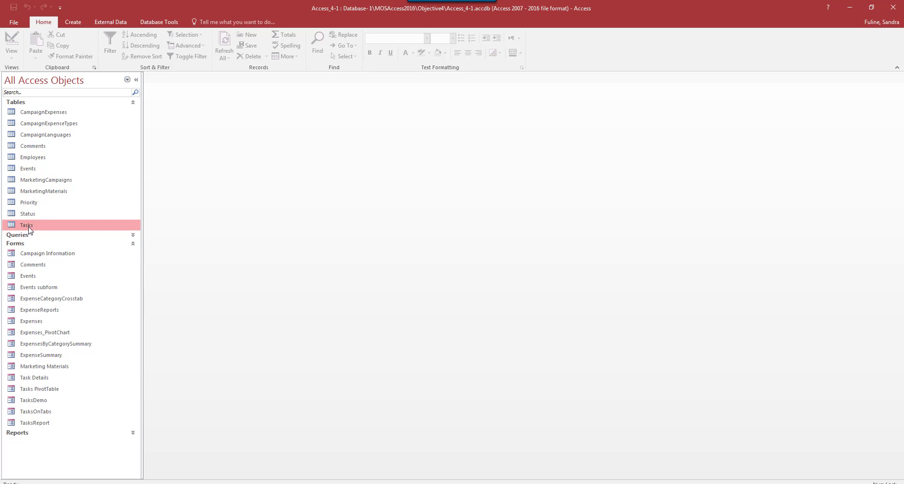
click(68, 24)
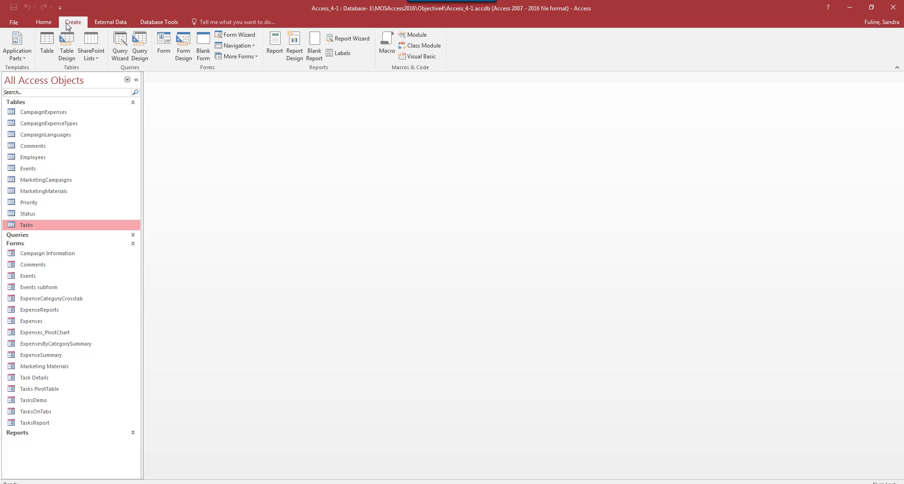
click(166, 52)
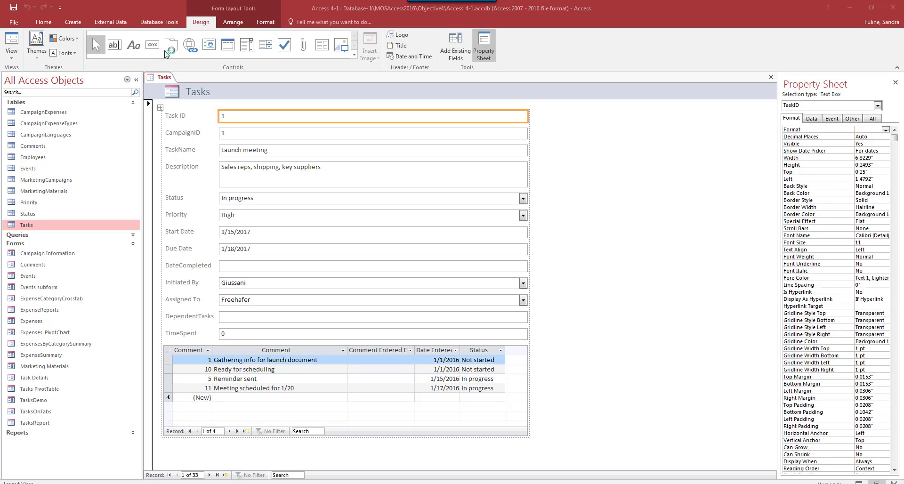
Save the new form as MyTasks and close it
key(ctrl+s)
text(MyTasks)
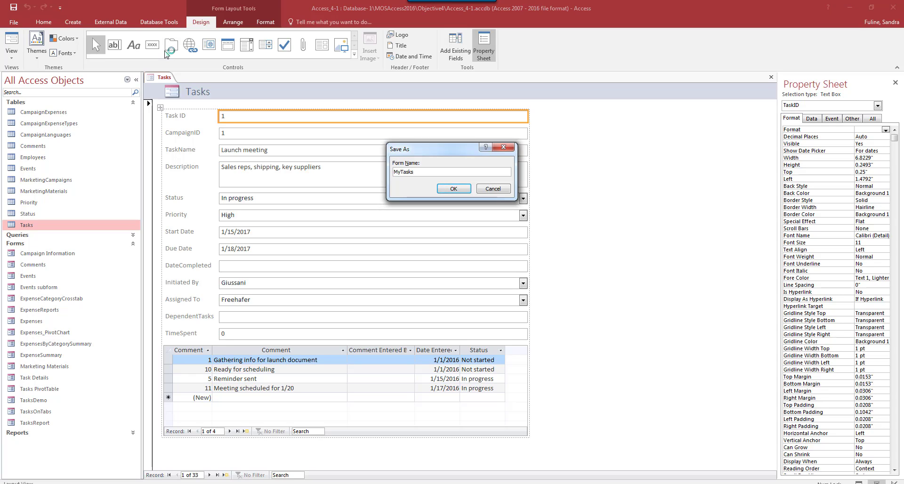
key(Return)
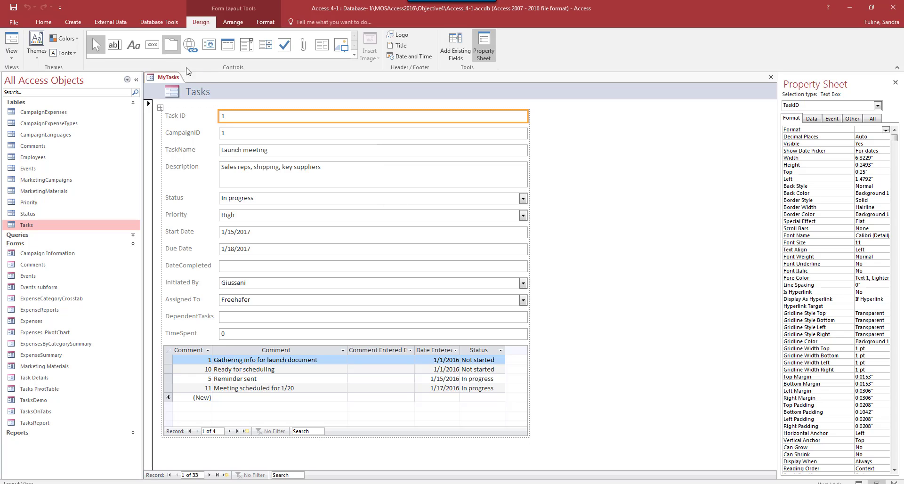
click(771, 78)
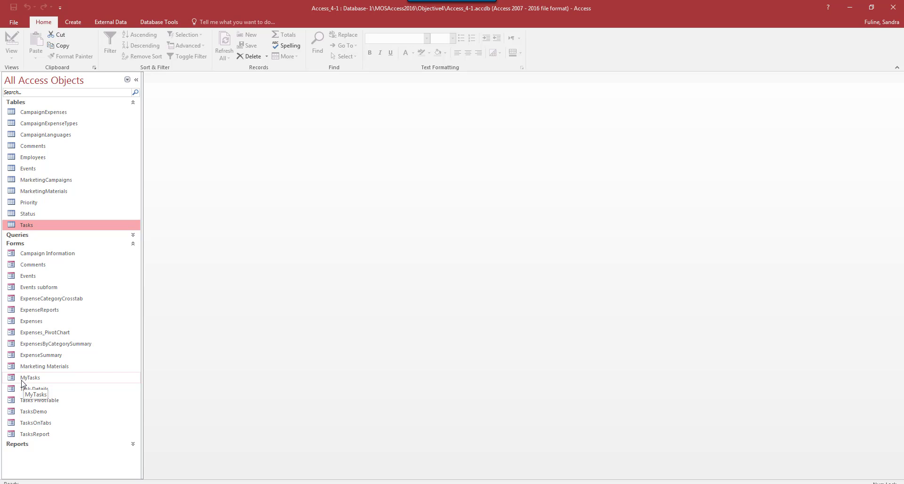
Create a basic form from the qryCampaignInfo query and close it without saving
click(18, 235)
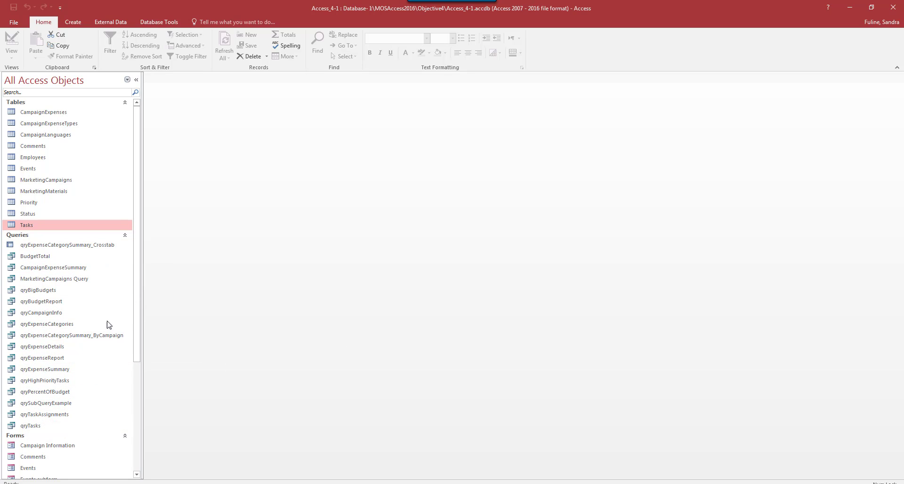
click(53, 313)
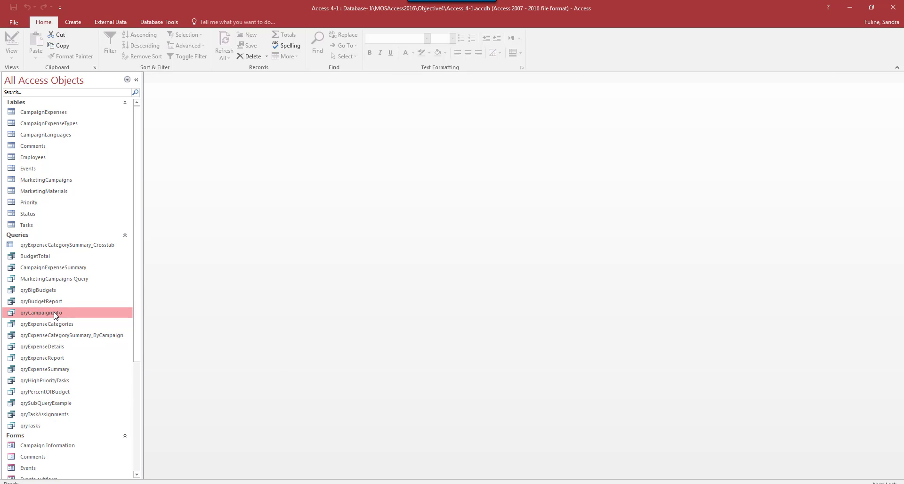
click(67, 22)
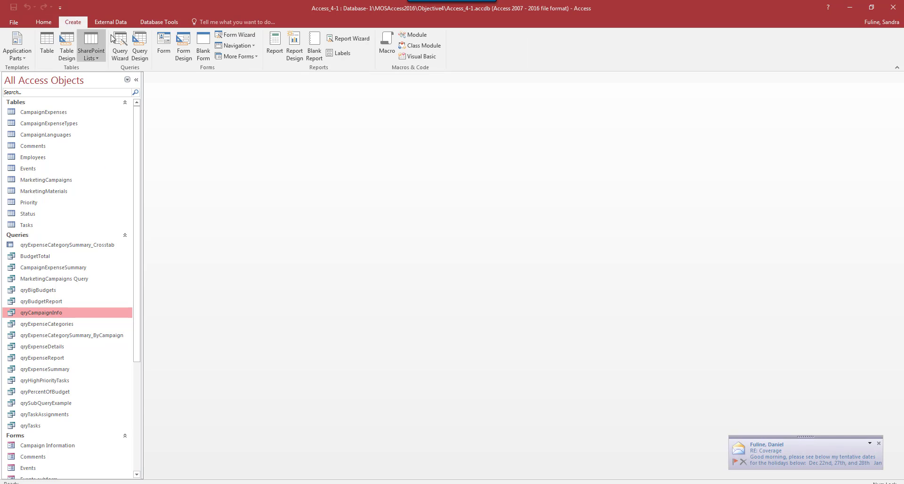
click(164, 45)
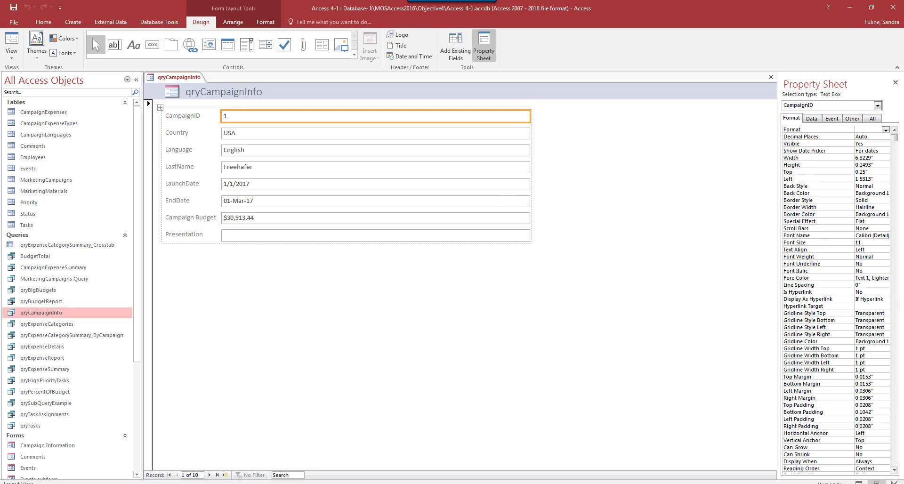
key(Left)
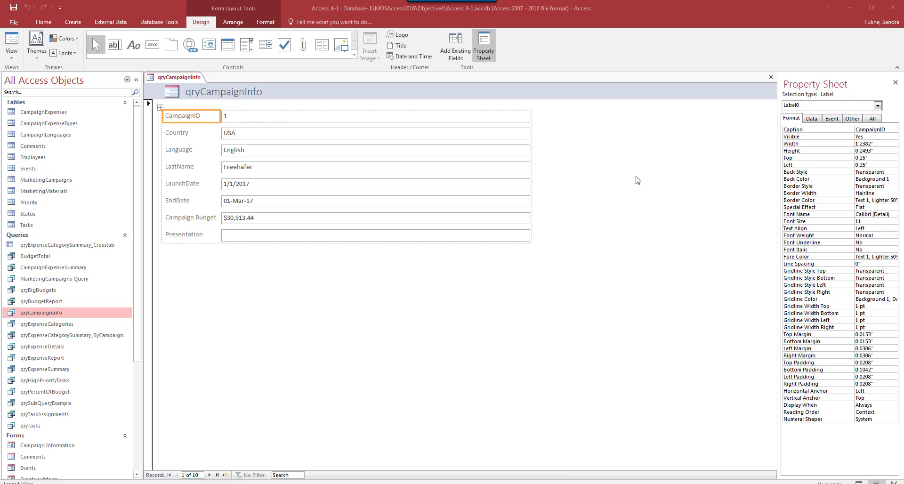
click(771, 77)
click(452, 276)
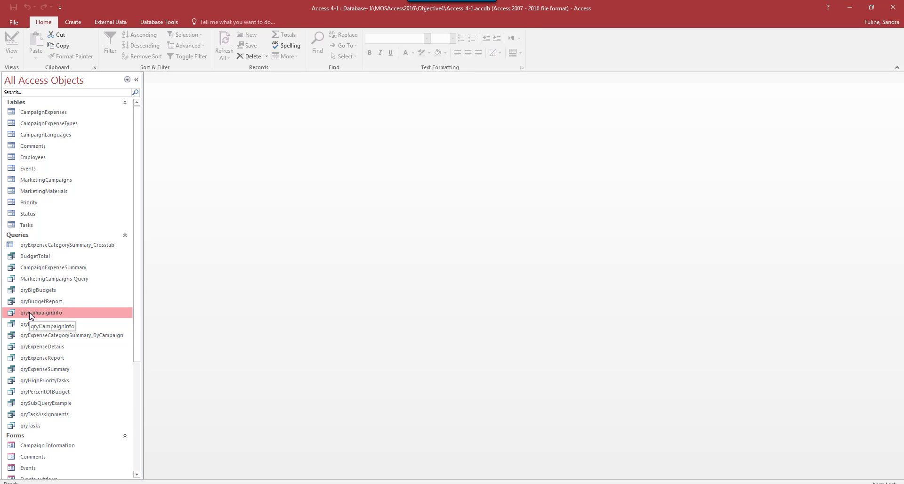
Start a Form Wizard form from qryCampaignInfo and include all of the query's fields
click(75, 21)
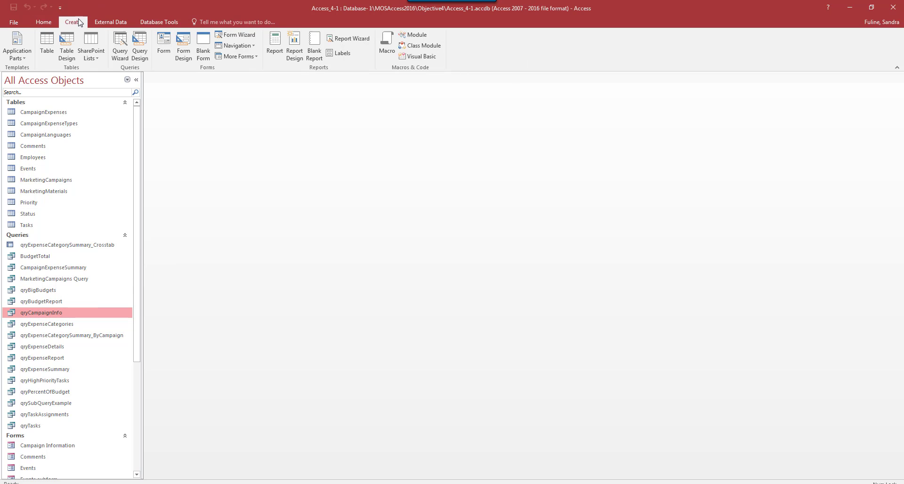
click(233, 34)
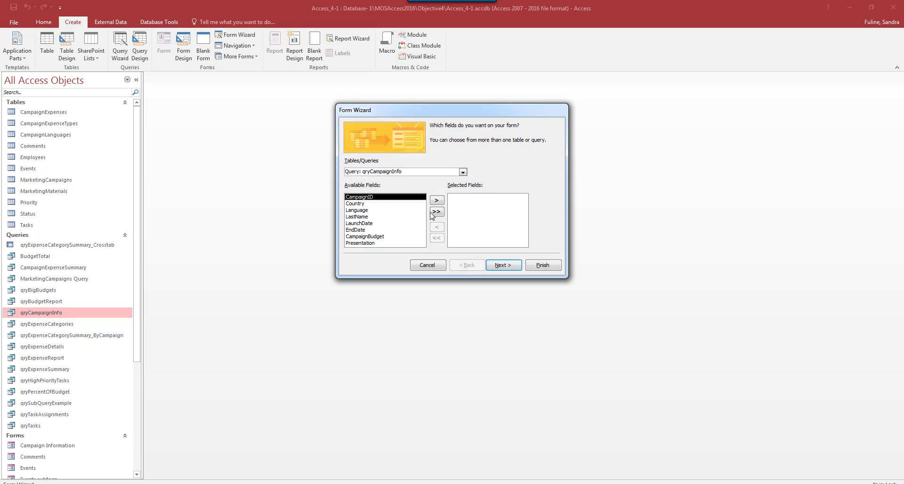
click(434, 212)
click(493, 266)
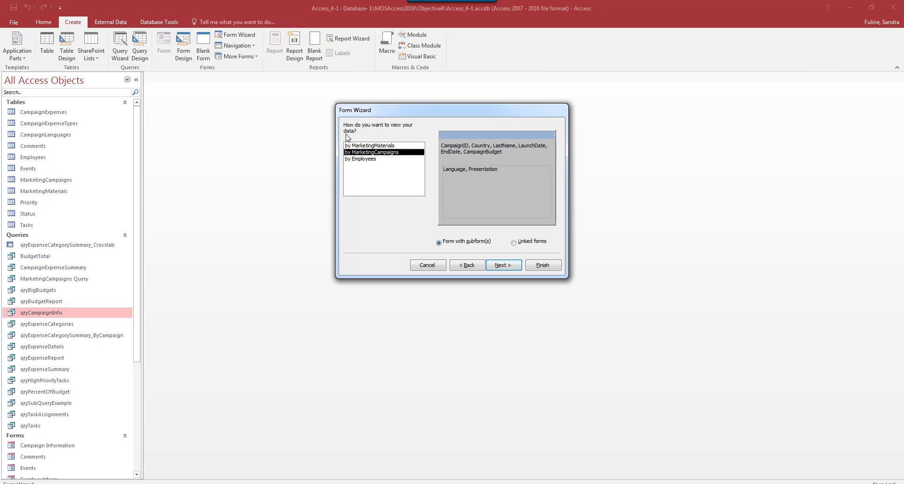
Organize the wizard form's data by Employees, keeping the form with subforms and the Datasheet layout for each subform
click(358, 159)
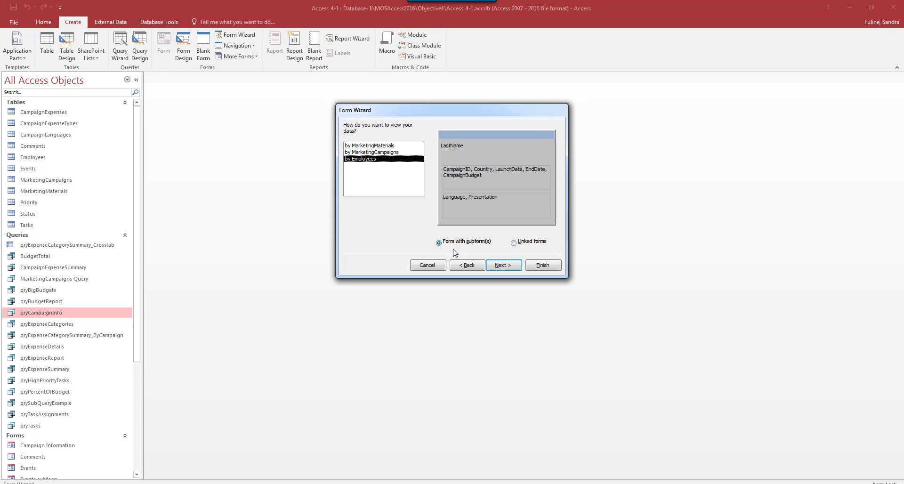
click(503, 266)
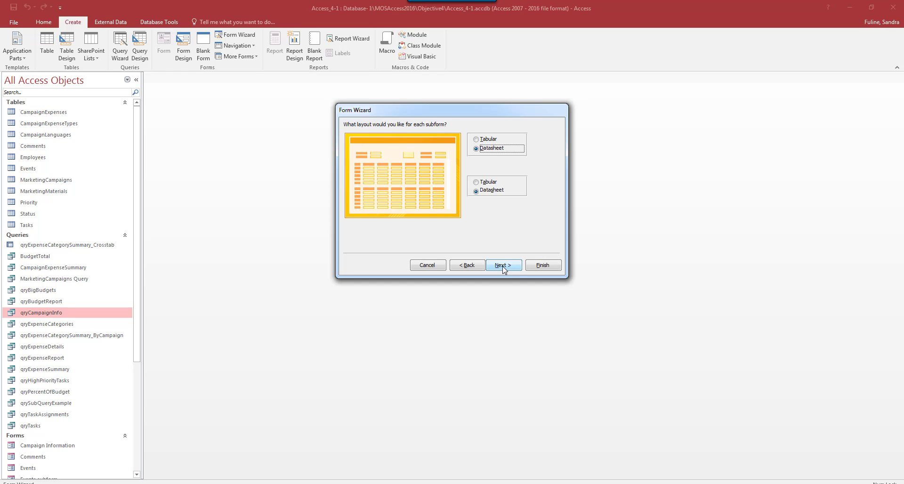
click(503, 265)
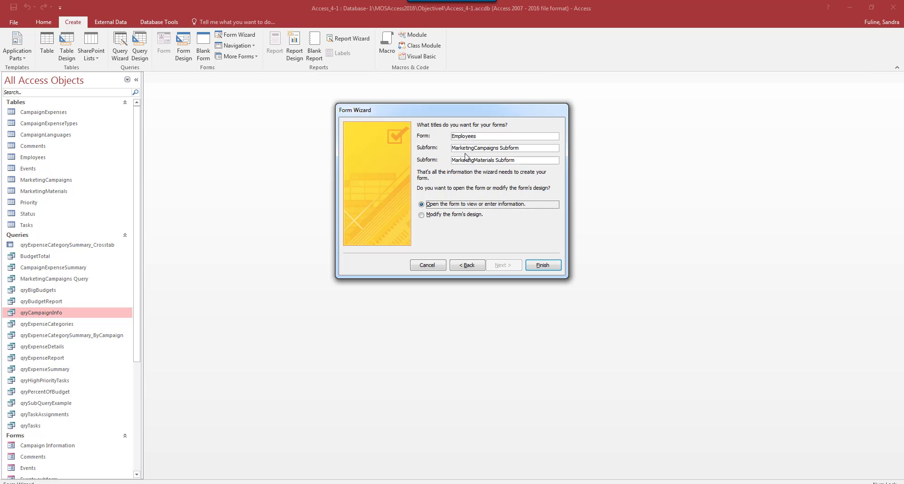
Title the main form MyCampaigns, finish the wizard and close the resulting form
click(428, 136)
key(BackSpace)
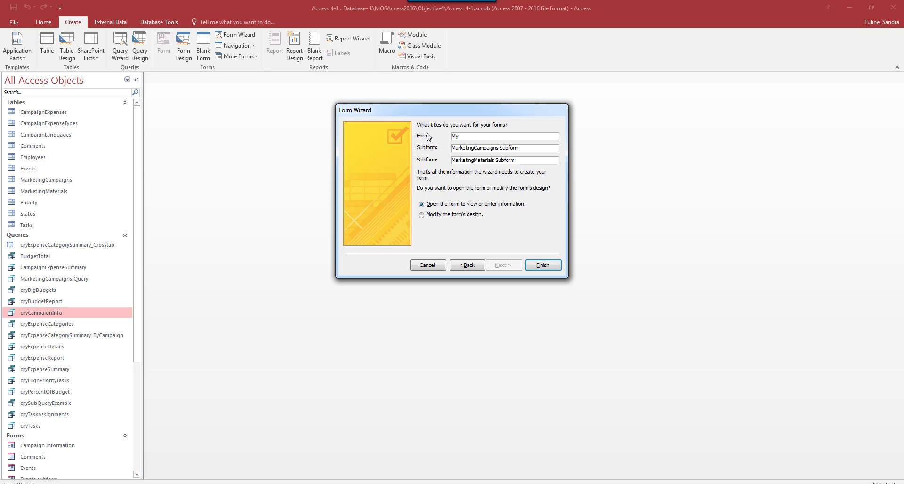
text(MyCampaigns)
click(528, 264)
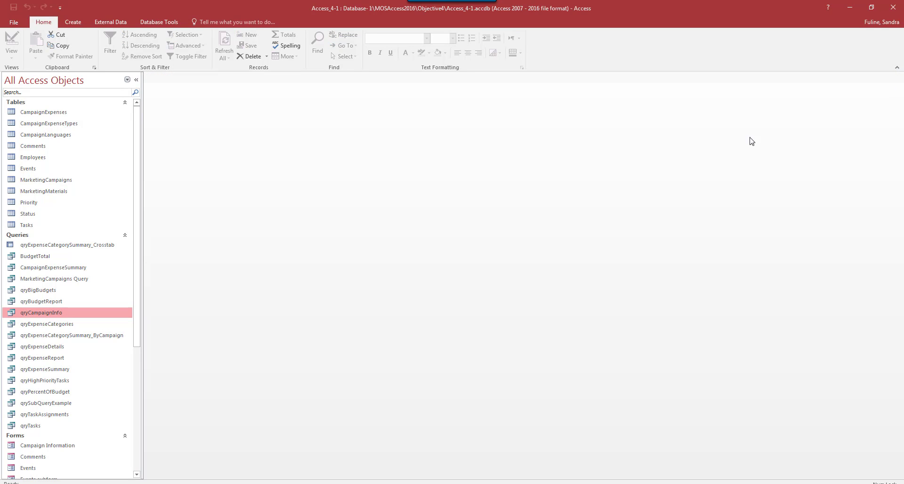
click(898, 78)
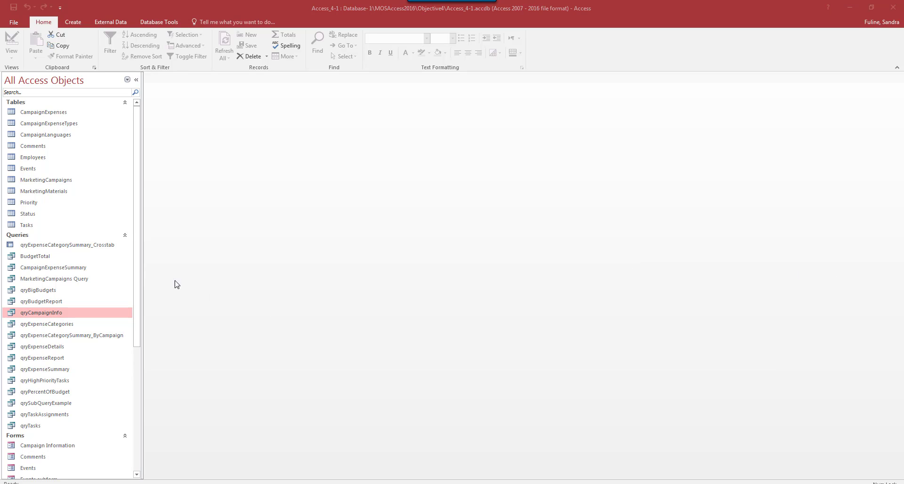
Collapse the Queries and Tables groups and open the MyCampaigns form in Design View
click(32, 235)
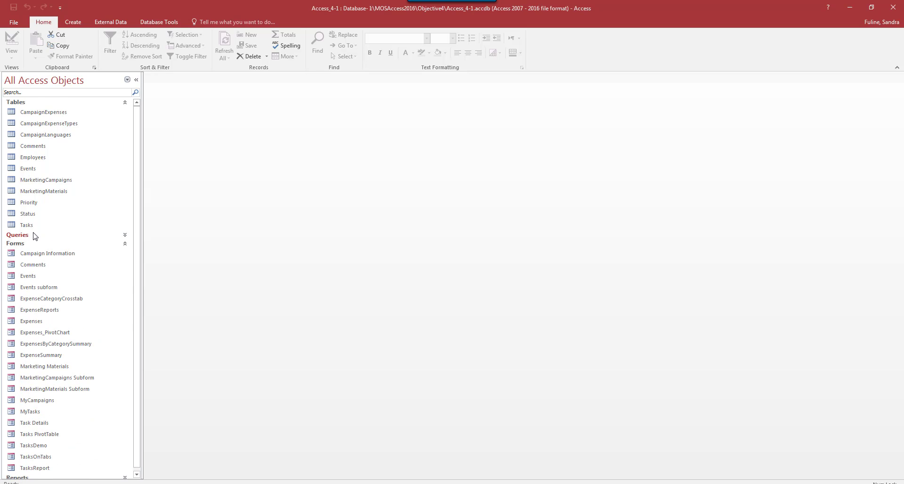
click(32, 103)
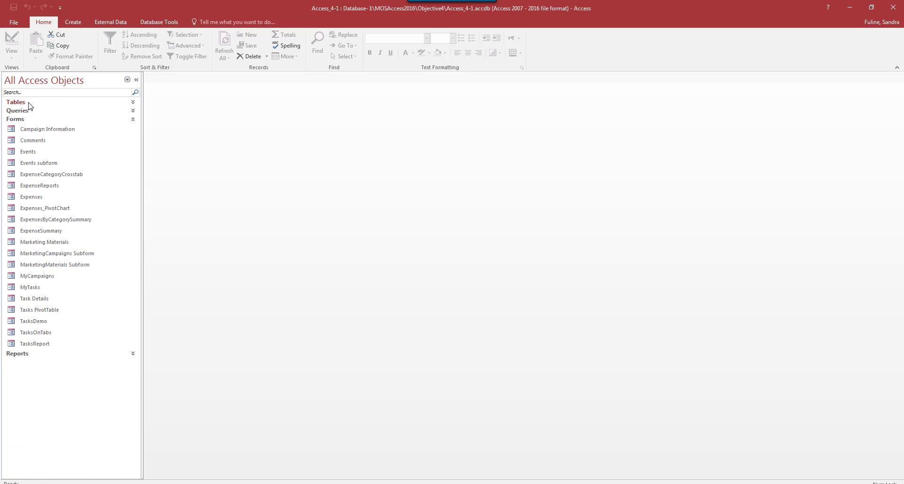
click(43, 278)
right_click(45, 281)
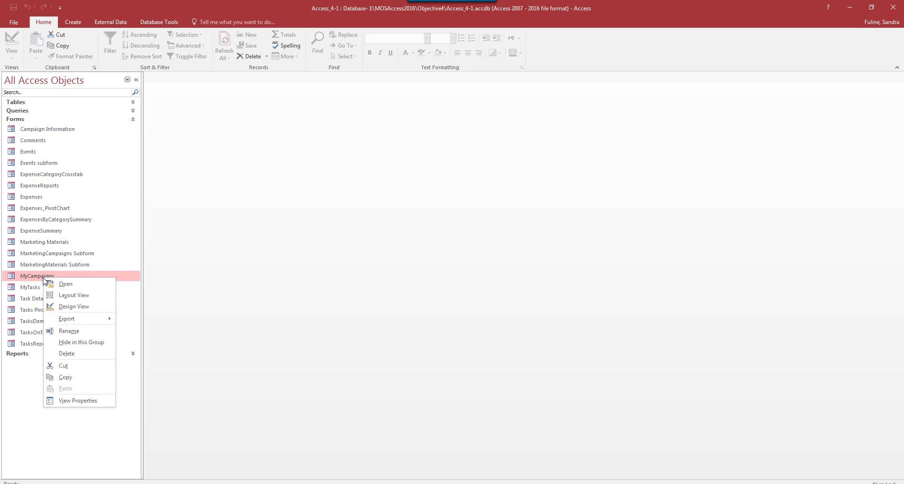
click(60, 306)
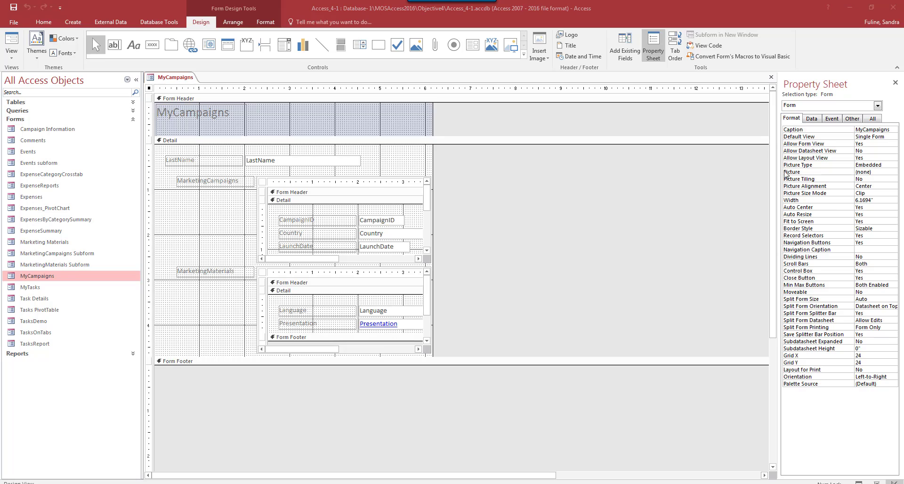
Examine the MyCampaigns form's Data properties, and close the property sheet and the form
click(812, 121)
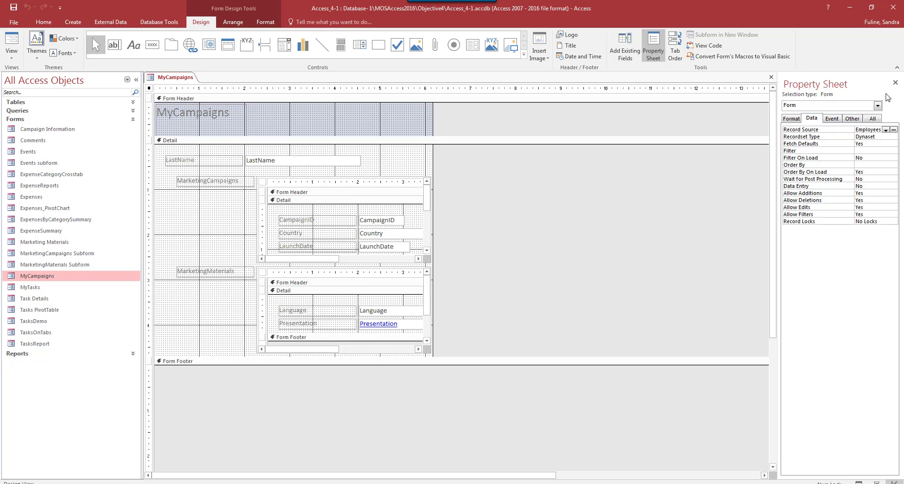
click(895, 82)
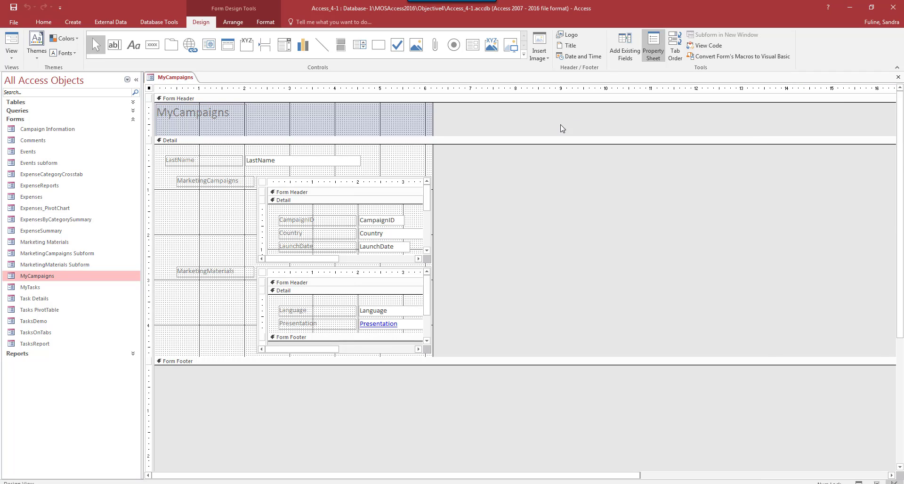
click(898, 76)
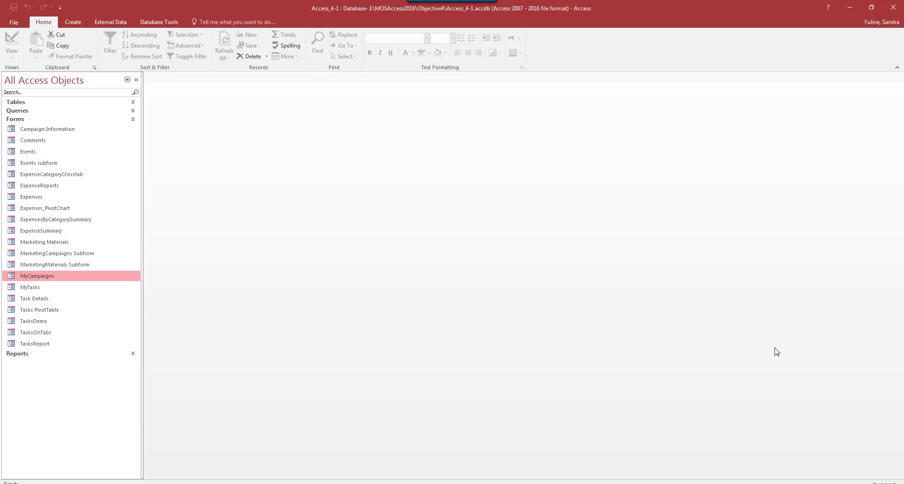
Add a blank form to the database from the List application part
click(71, 23)
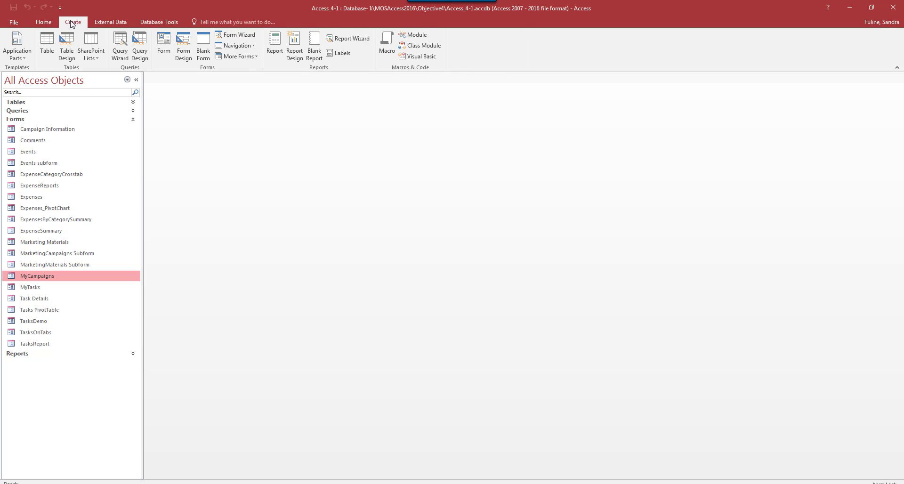
click(16, 57)
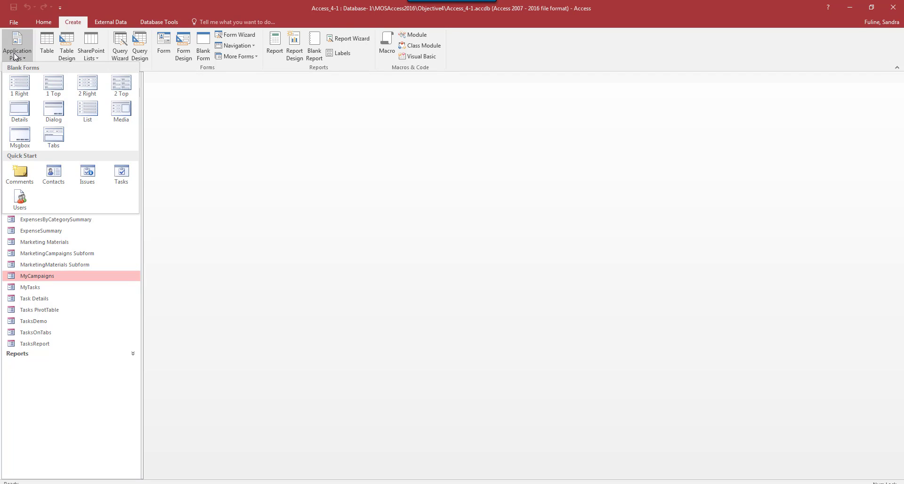
click(90, 113)
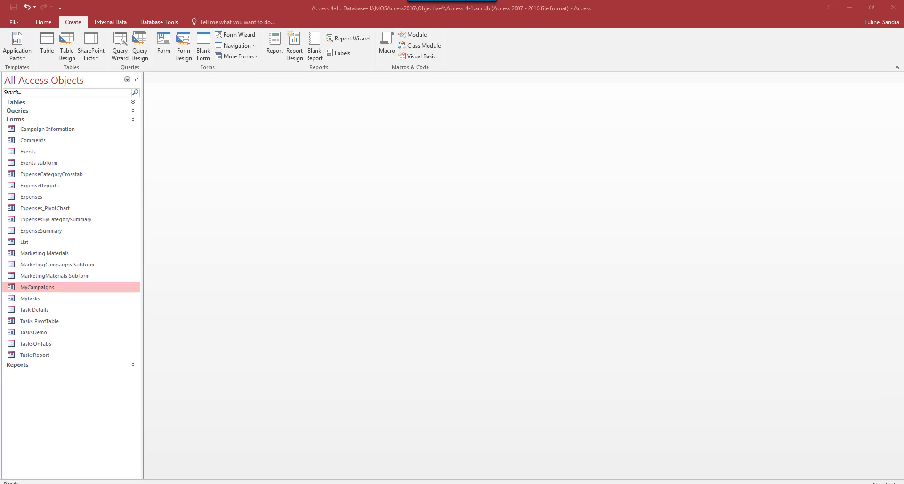
Open the new List form in Layout View
key(Up)
key(Up)
key(Up)
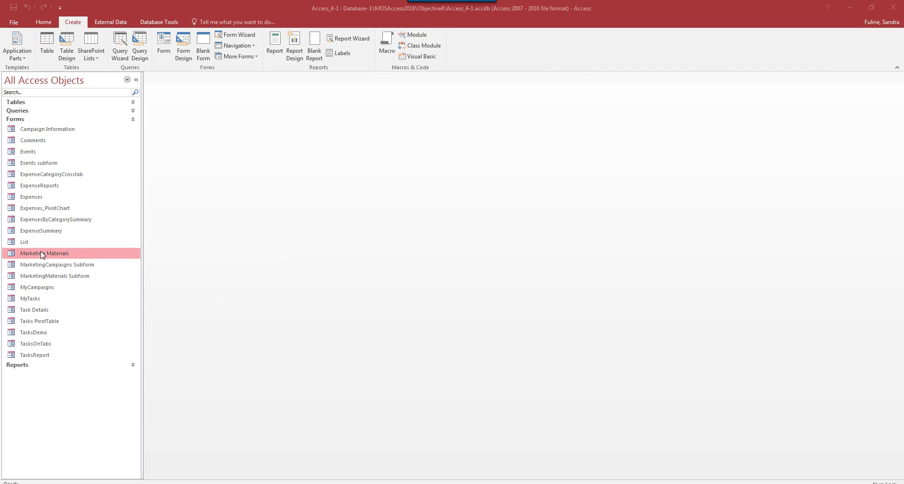
right_click(24, 243)
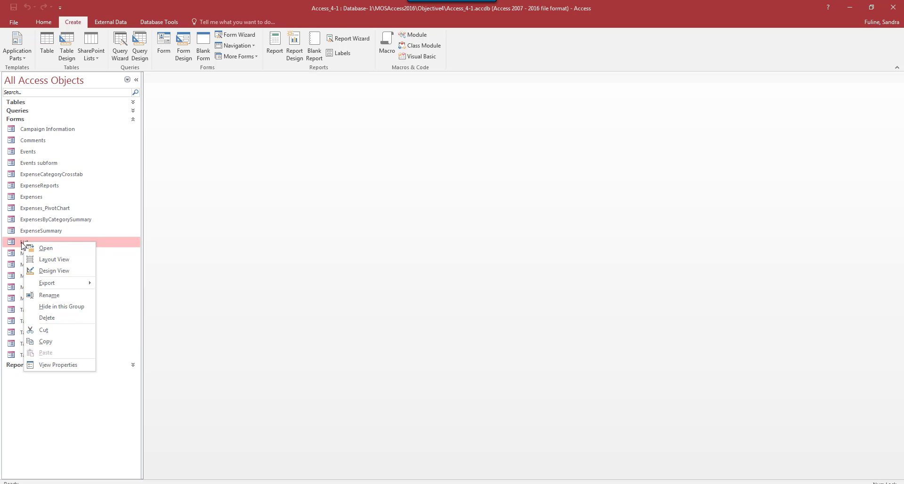
click(55, 260)
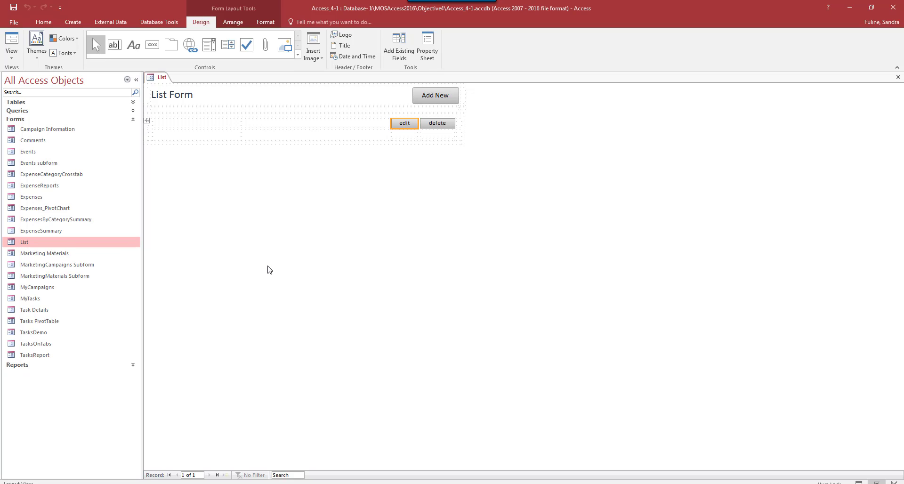
Replace the List form's header title with Budgets and close the form
click(198, 98)
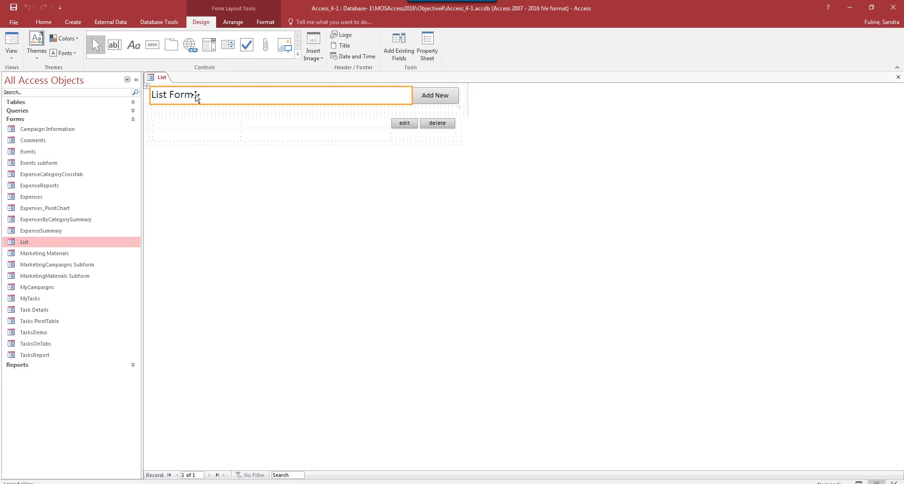
double_click(193, 95)
key(BackSpace)
key(BackSpace)
key(BackSpace)
key(BackSpace)
key(BackSpace)
key(BackSpace)
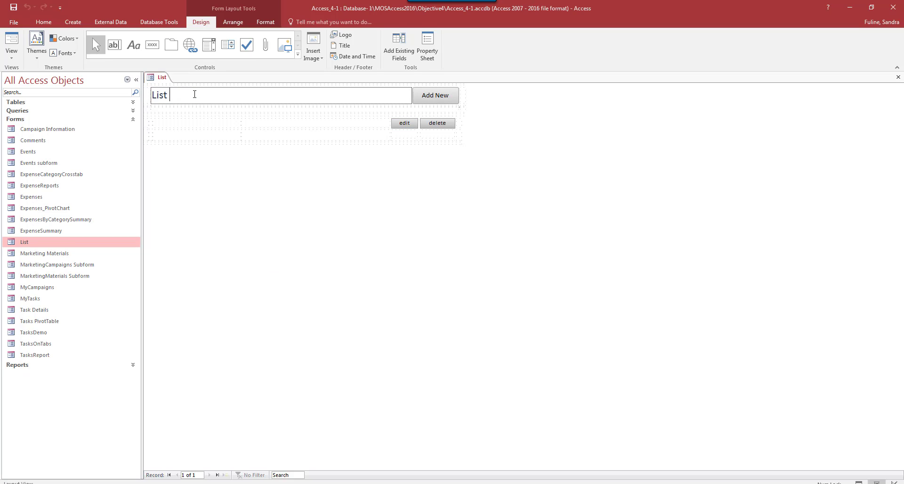
text(Budgets)
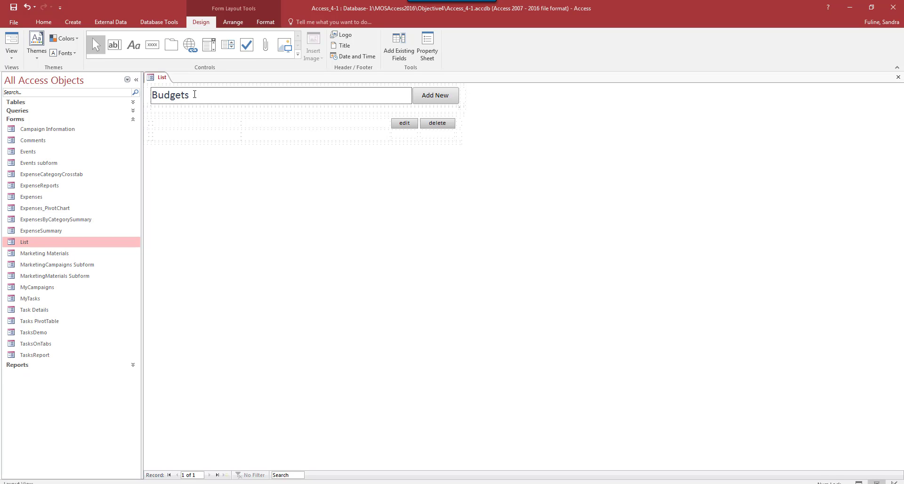
key(Return)
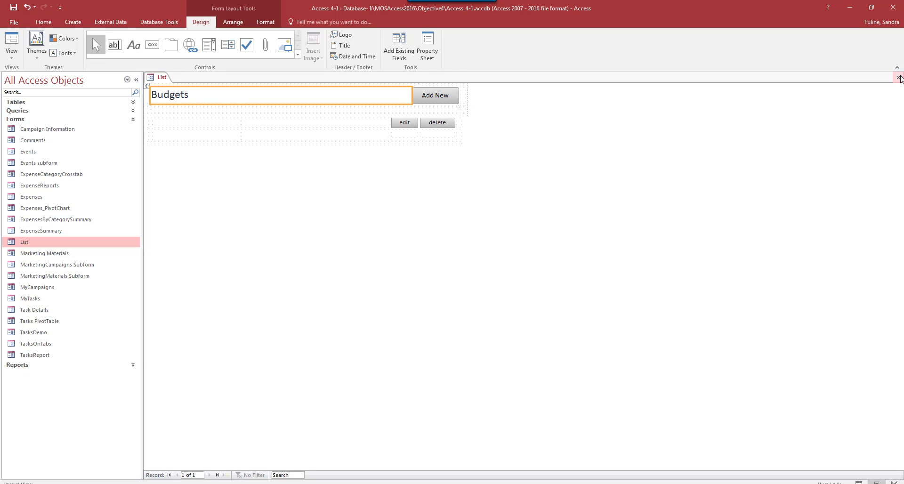
click(898, 77)
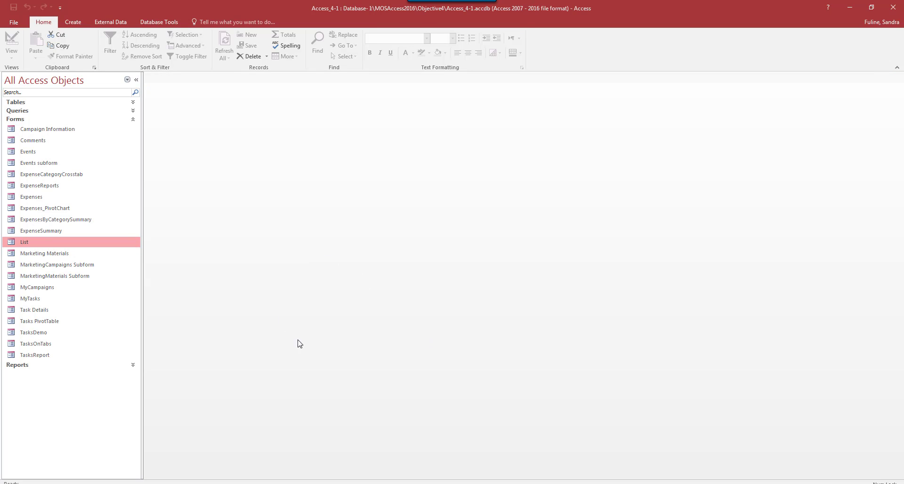